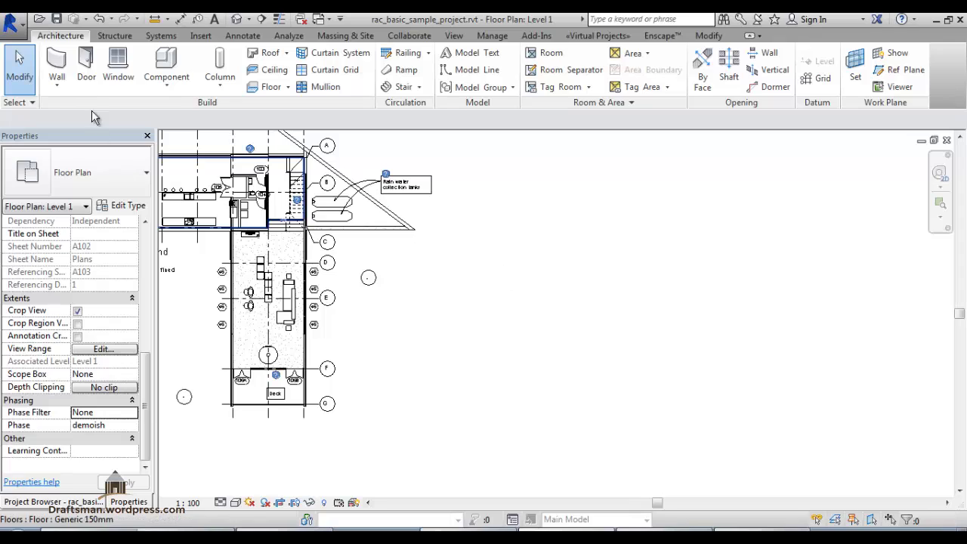
- Start an architectural wall on the Level 1 plan and cancel the Project Not Saved Recently reminder
click(67, 88)
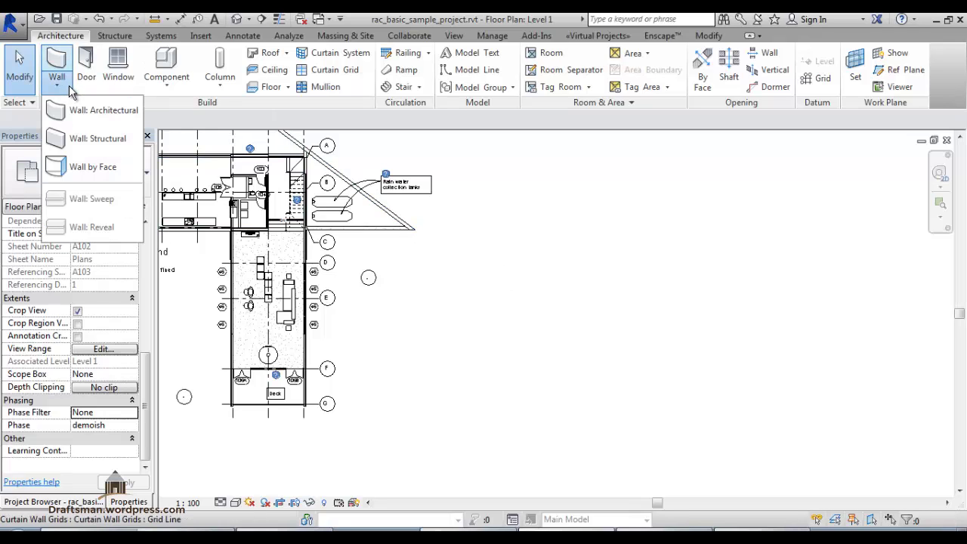
click(92, 113)
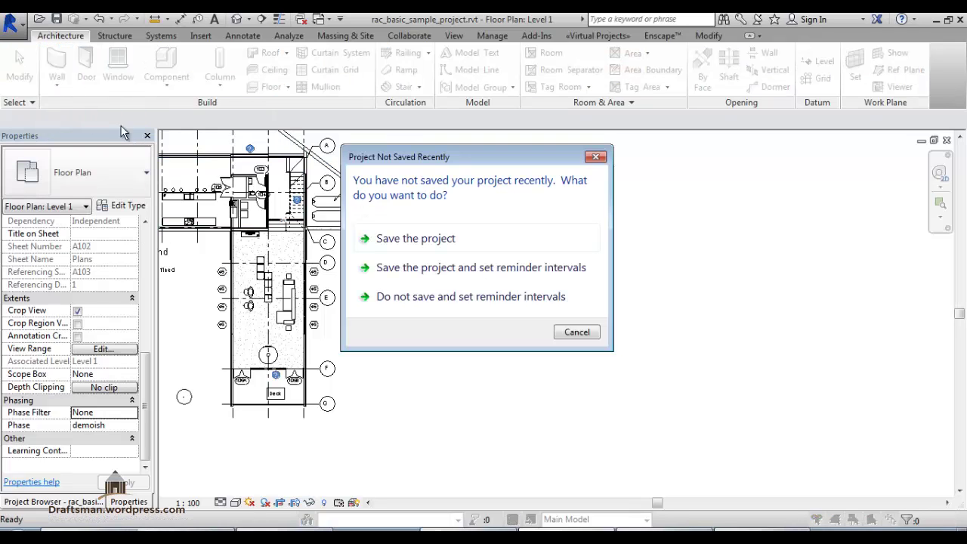
click(580, 338)
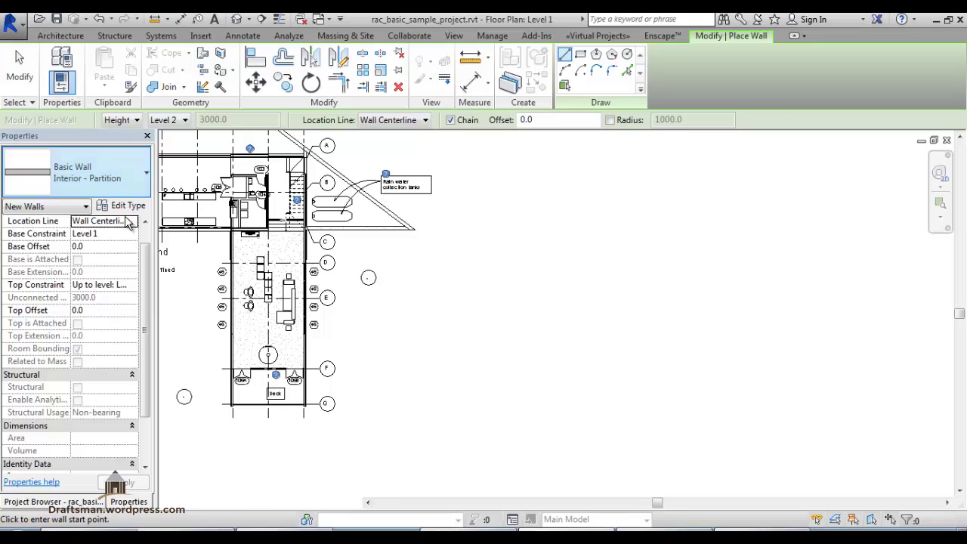
- Pick Stacked Wall Exterior - Brick Over Block w Metal Stud from the Properties type selector
click(125, 193)
scroll(134, 280, down, 1)
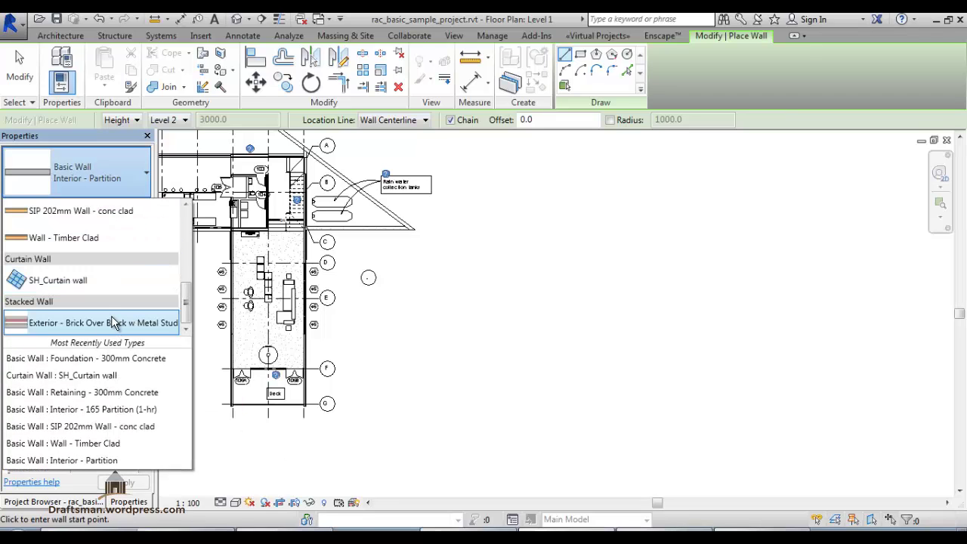
scroll(91, 295, up, 5)
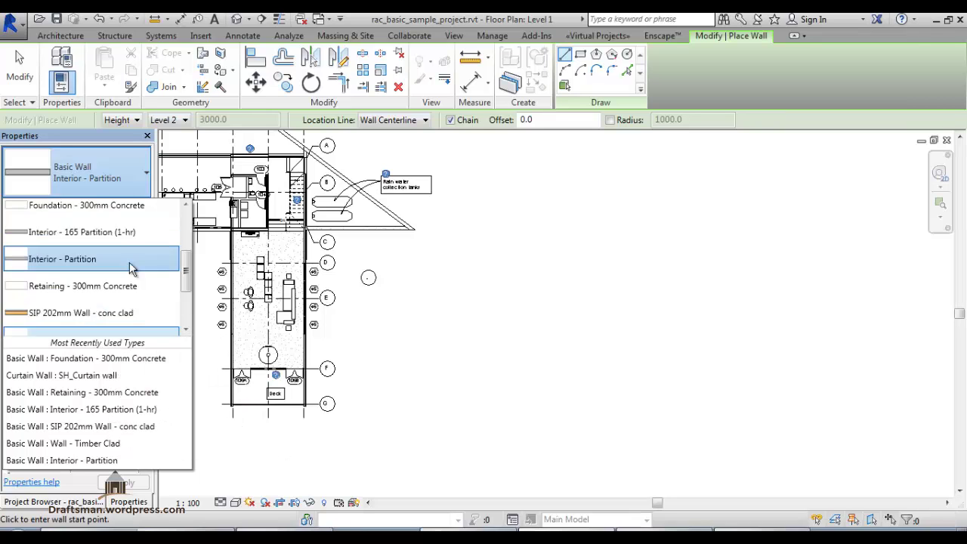
scroll(69, 254, up, 5)
scroll(120, 299, down, 2)
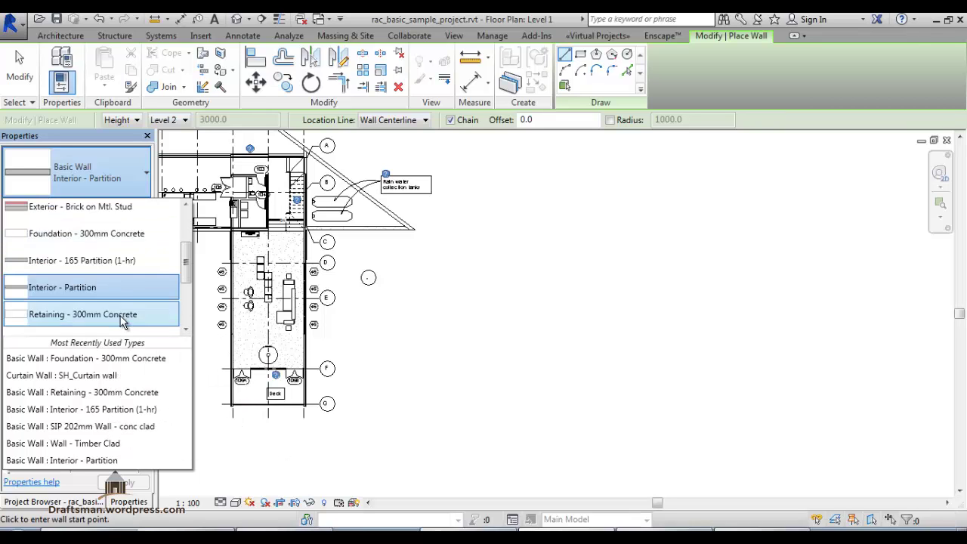
scroll(132, 306, down, 2)
click(125, 323)
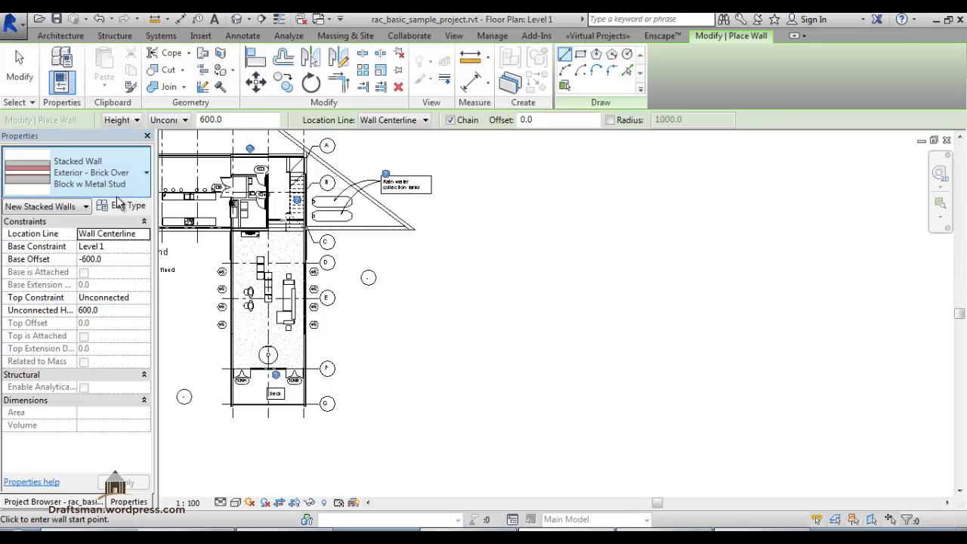
- Duplicate the type as Exterior - Brick Over Block w Metal Stud 2 and open its structure assembly
click(123, 208)
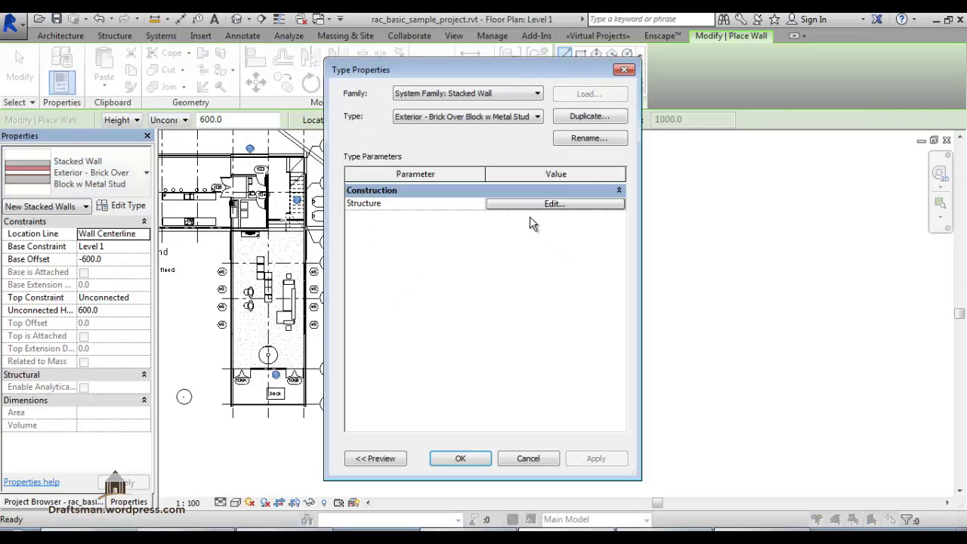
click(587, 119)
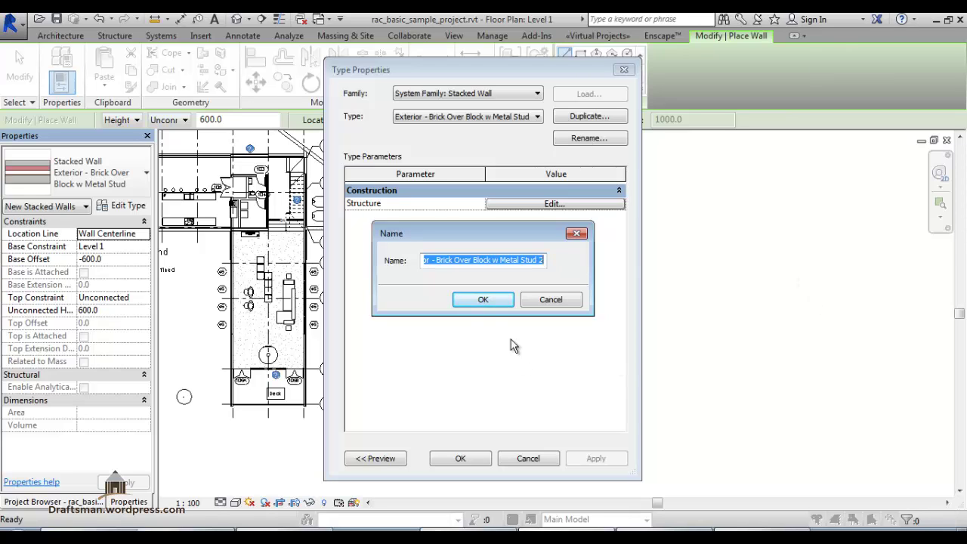
click(483, 299)
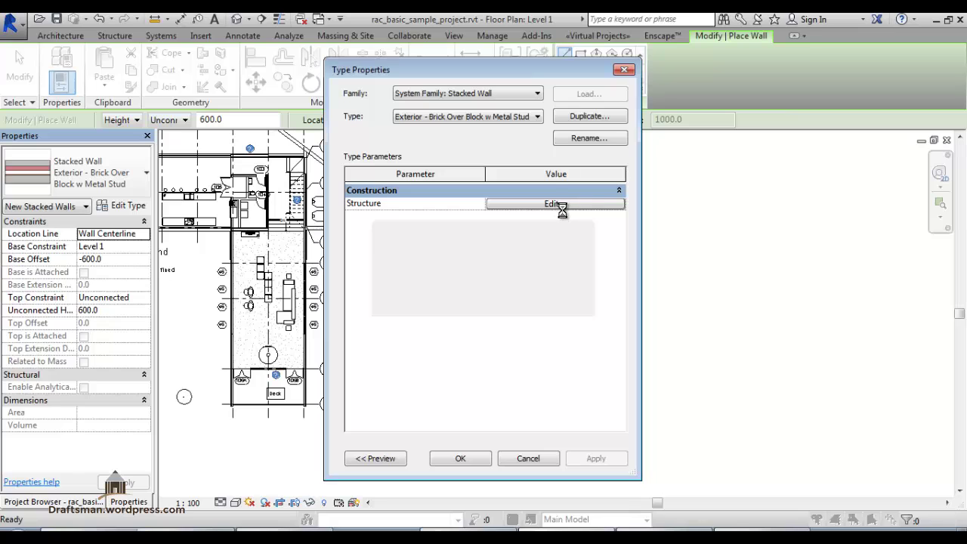
click(591, 204)
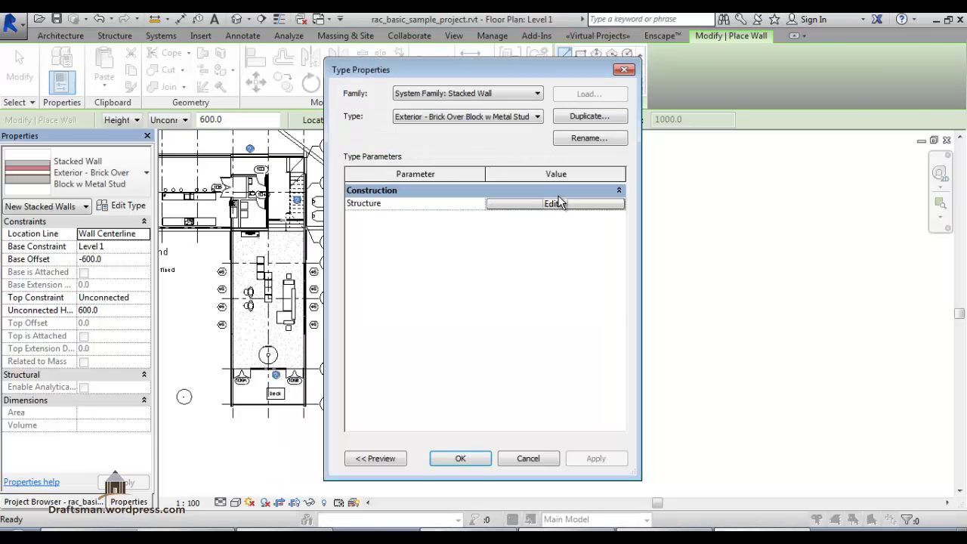
click(559, 203)
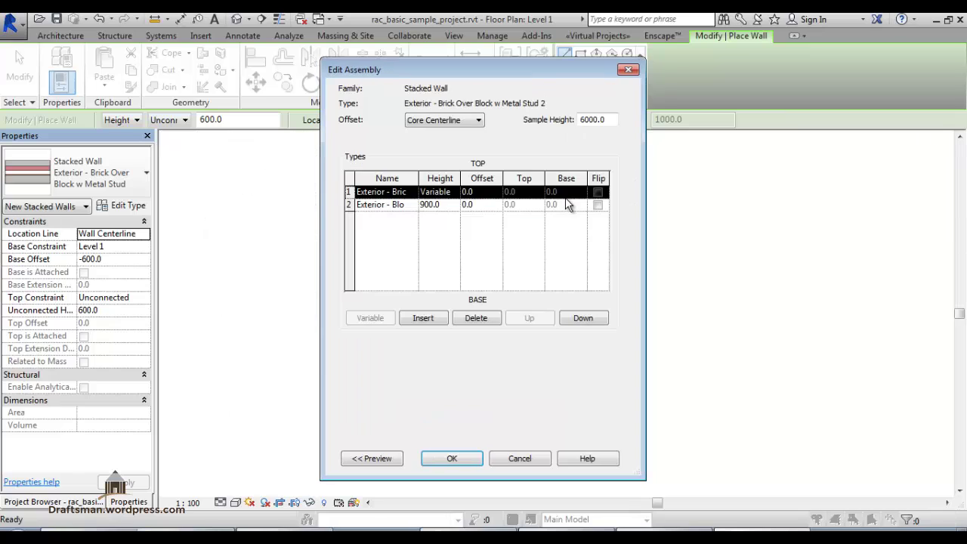
- Show the section preview and insert a 2550.0-high Exterior - Brick wall at the top of the stack
click(360, 459)
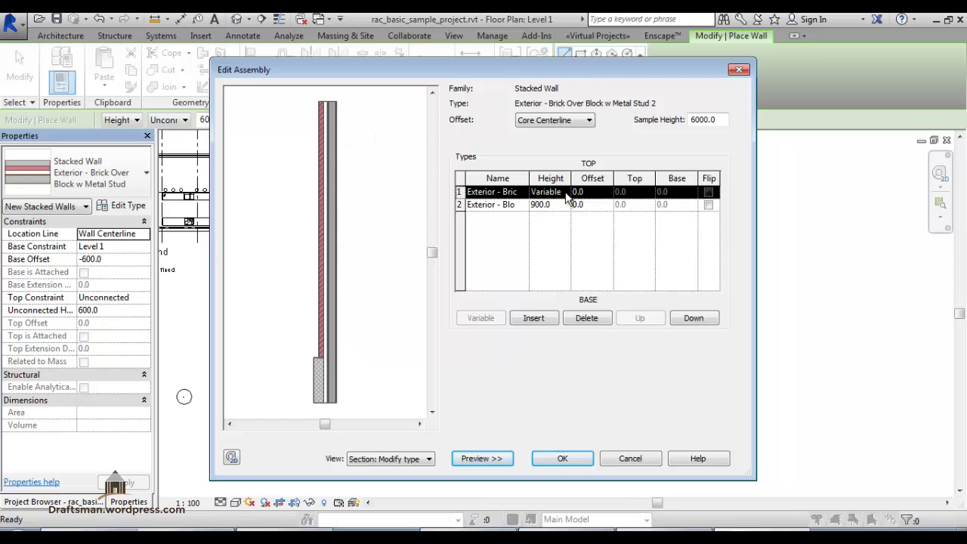
click(532, 323)
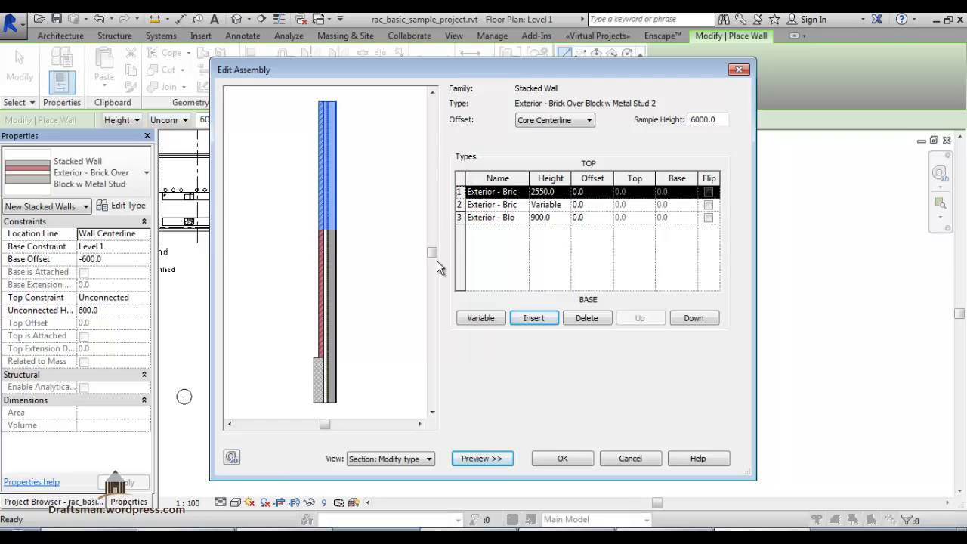
click(565, 194)
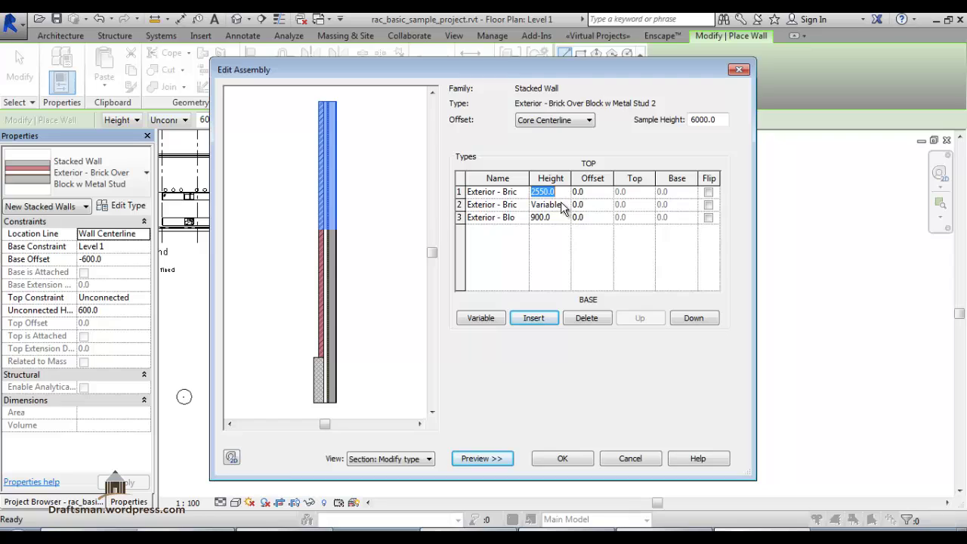
- Make the top stack wall 300 high and change it to Cavity wall_sliders
text(300)
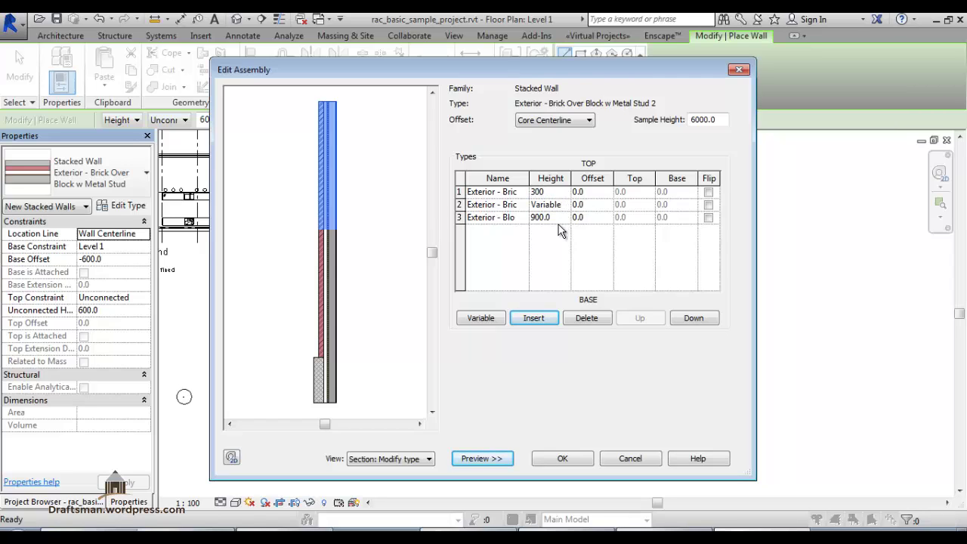
click(559, 218)
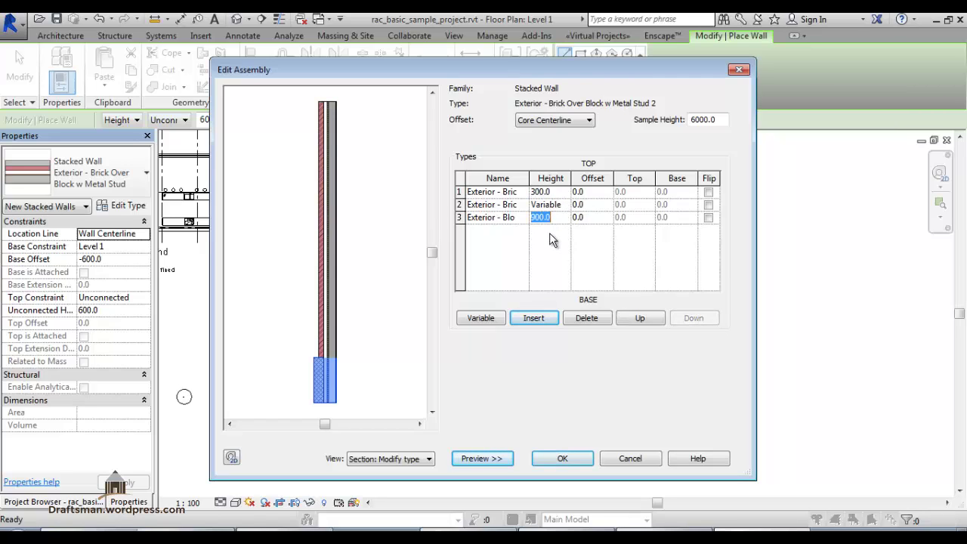
click(523, 193)
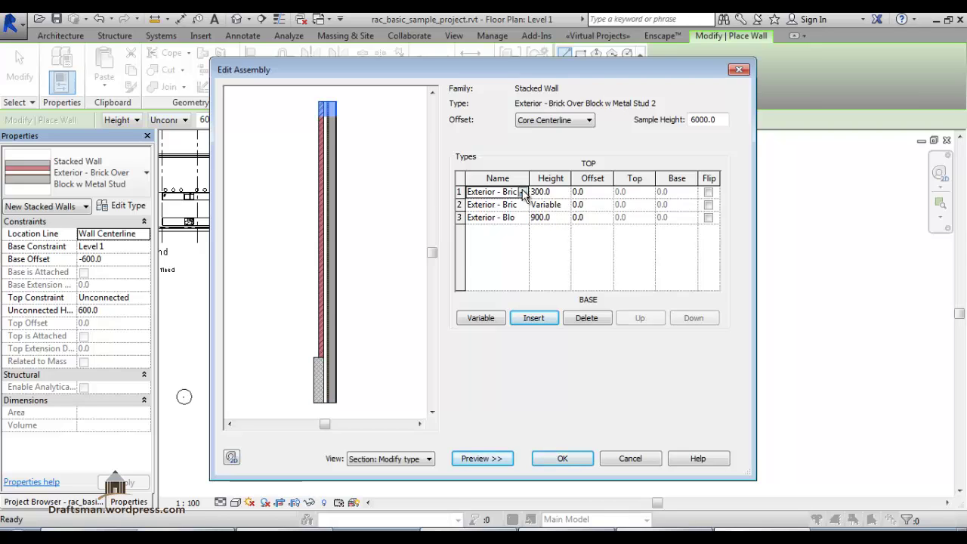
click(523, 192)
scroll(531, 219, up, 1)
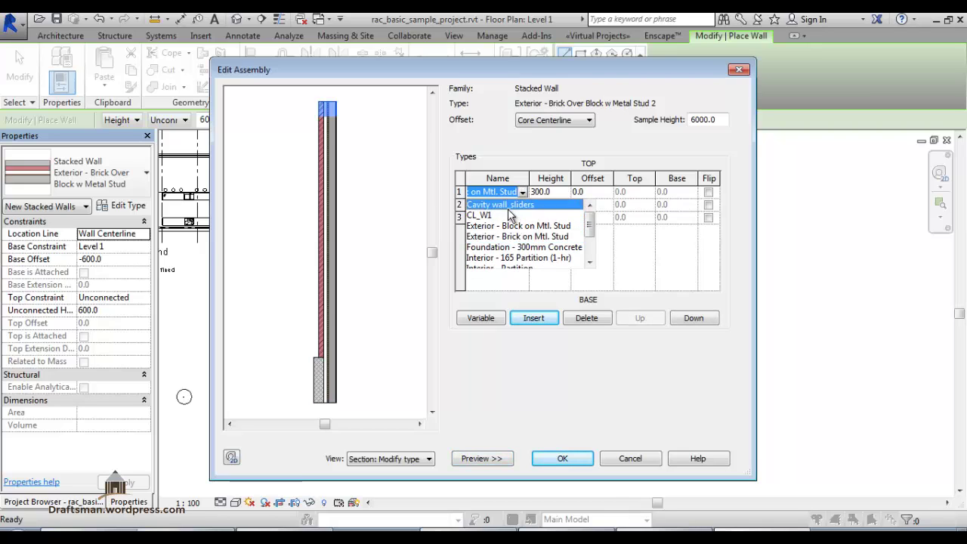
click(511, 206)
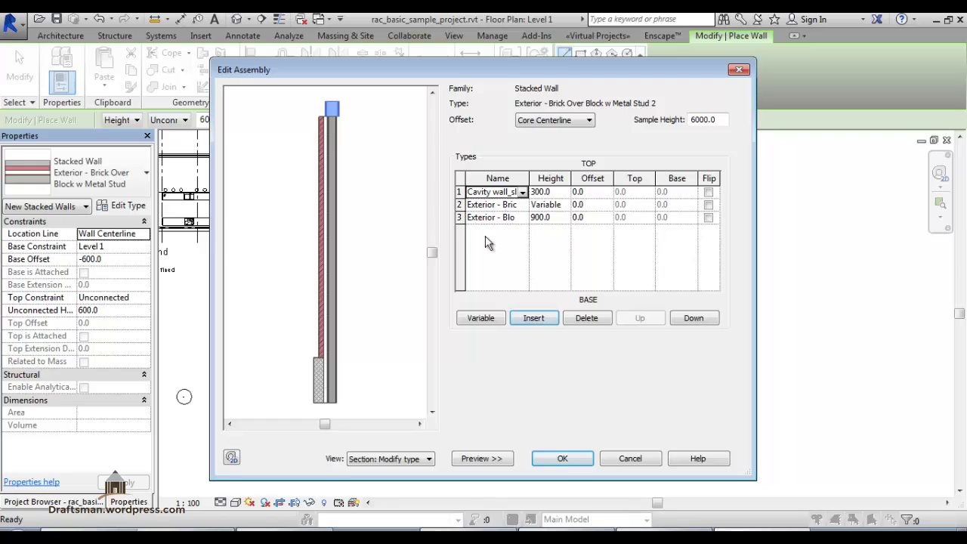
- Measure the stack offsets from Wall Centerline instead of Core Centerline
click(588, 123)
click(563, 132)
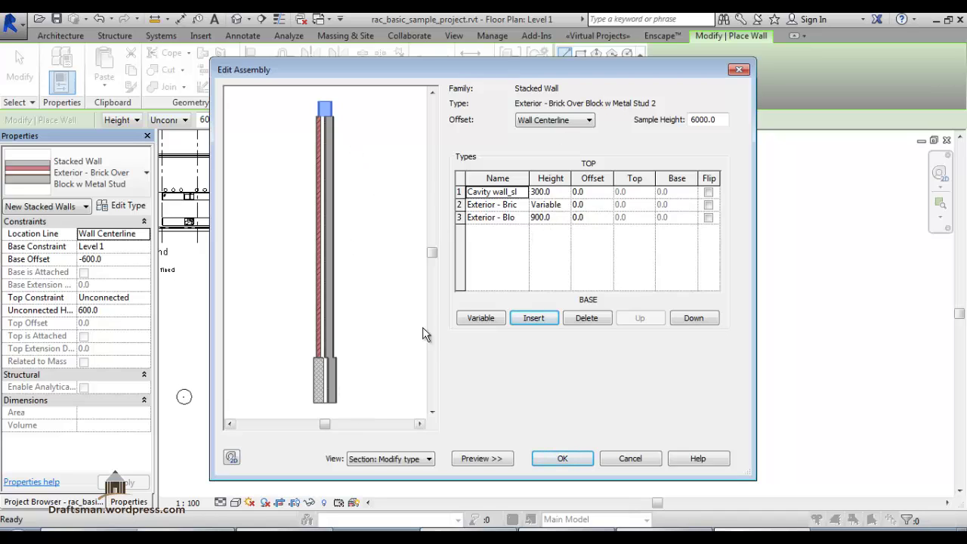
click(550, 122)
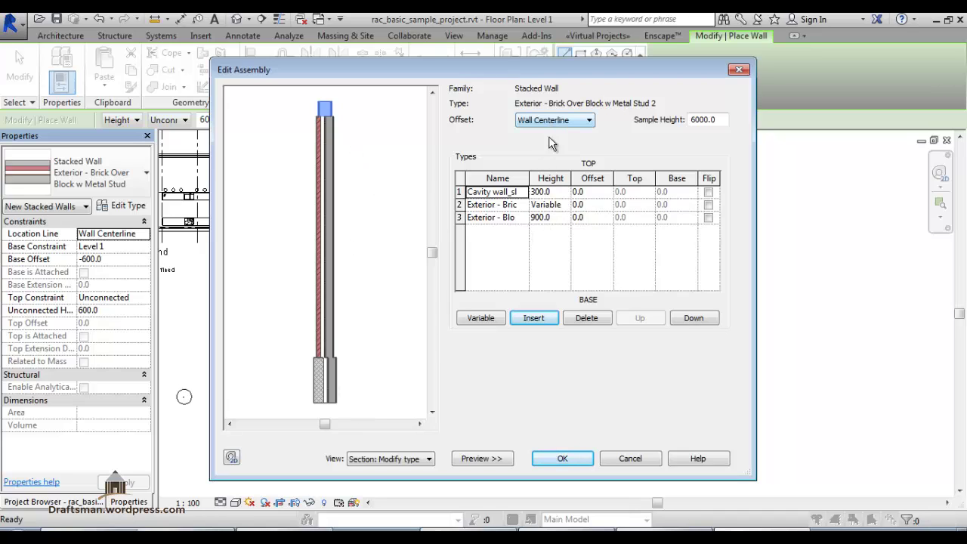
- Give the top Cavity wall_sliders layer a 1.0 offset and flip it
click(565, 195)
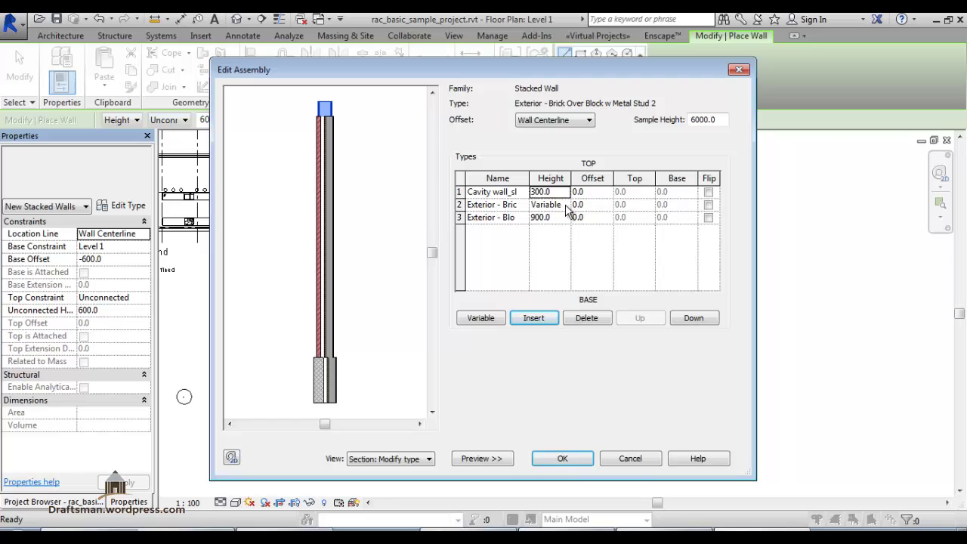
click(593, 191)
text(10)
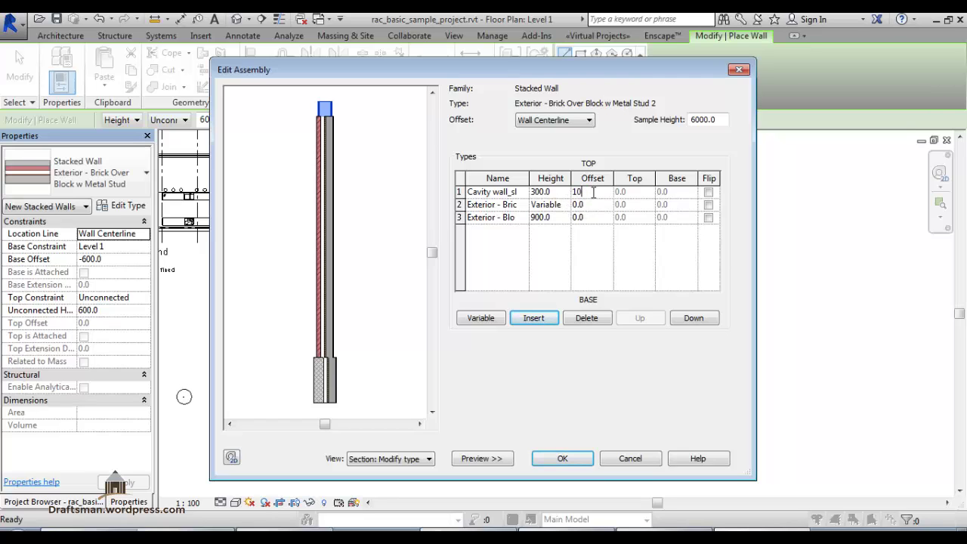
key(Tab)
click(597, 205)
key(Up)
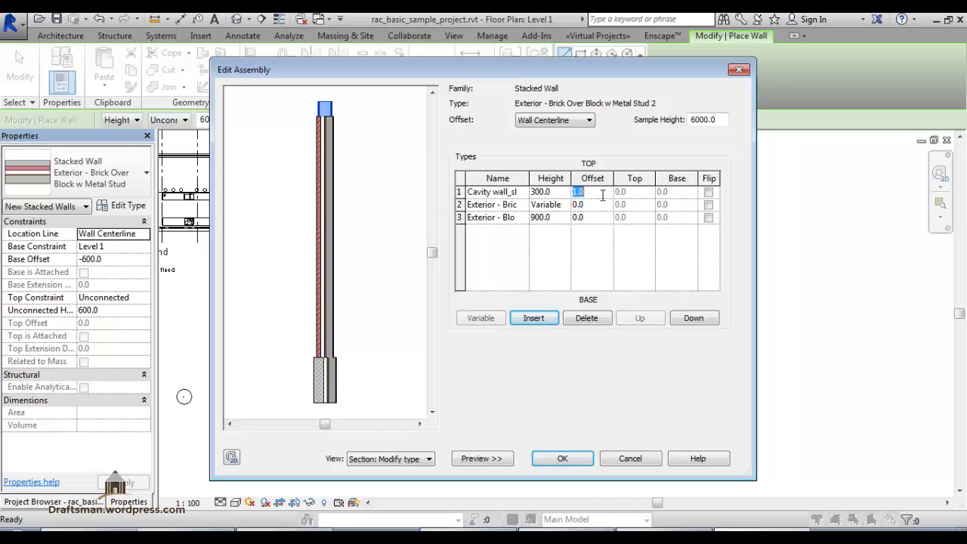
click(711, 193)
click(709, 192)
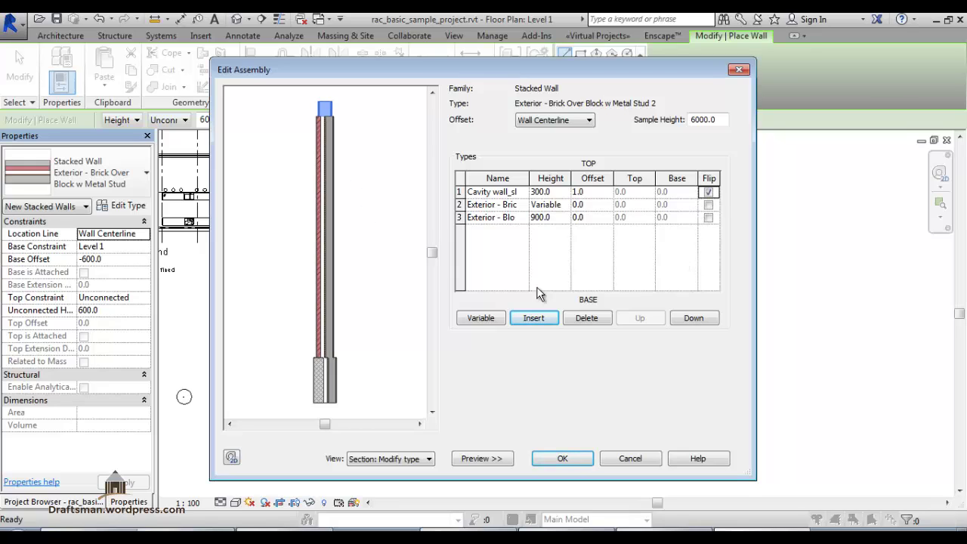
- Flip the middle and bottom walls and make the top cavity wall Variable, leaving brick at 300.0
click(708, 207)
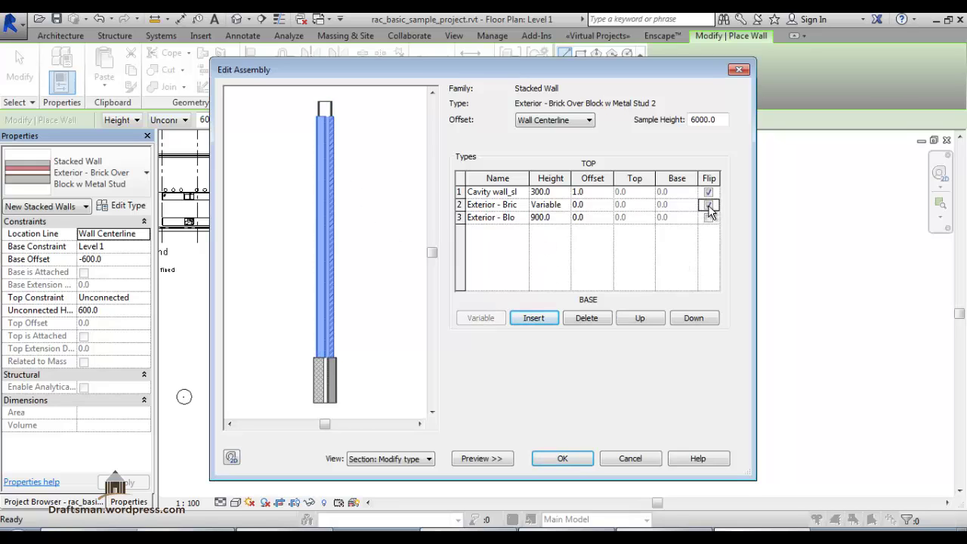
click(709, 218)
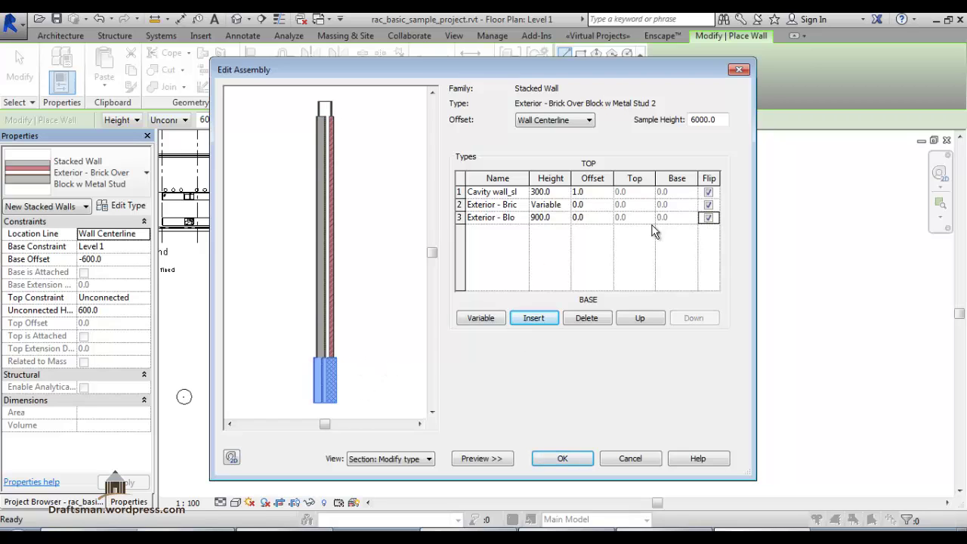
click(460, 202)
click(460, 192)
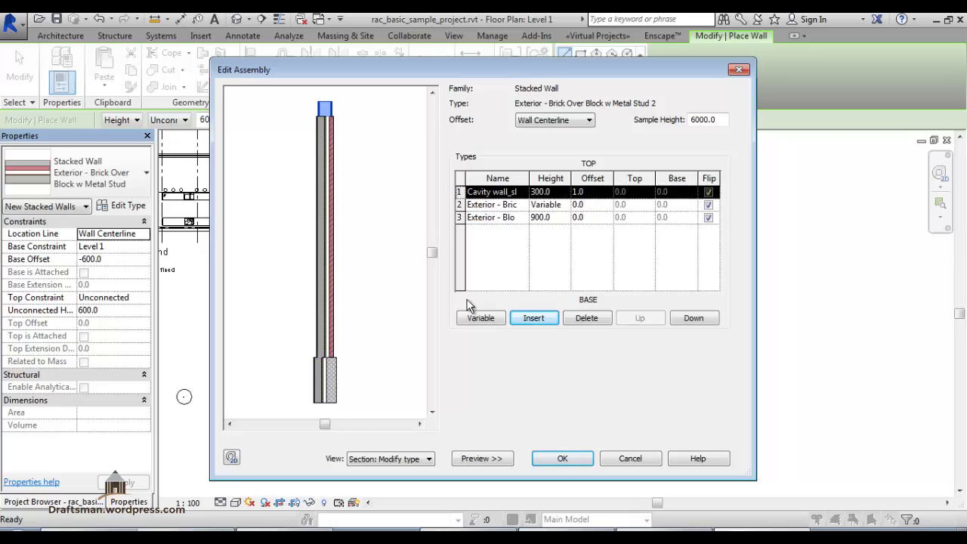
click(479, 325)
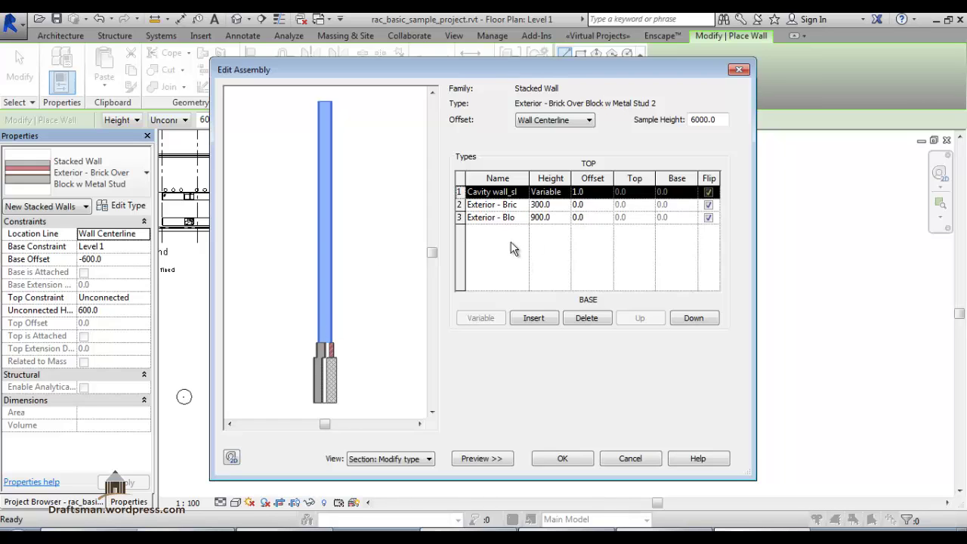
- Accept the assembly and type changes and draw a test wall, rejected as under 1200 minimum height
click(550, 463)
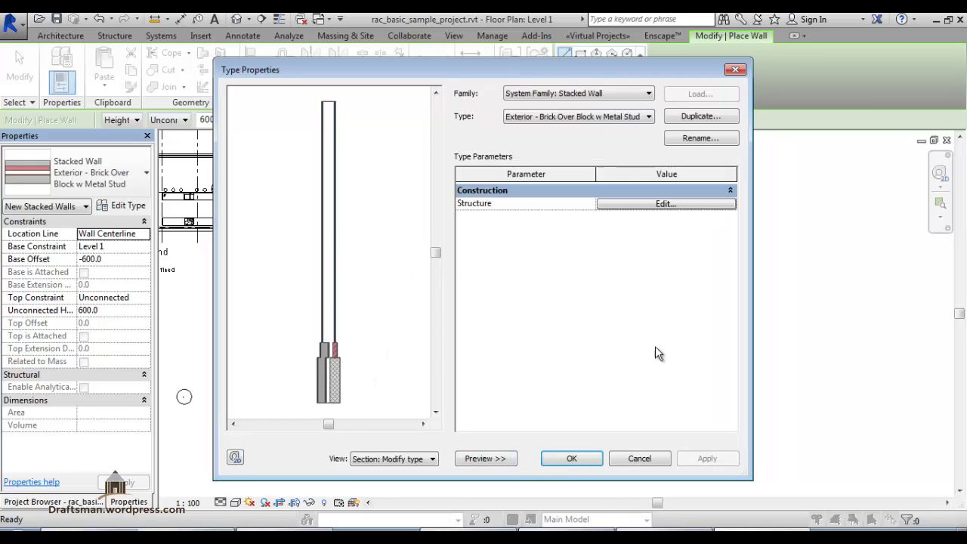
click(582, 461)
click(583, 211)
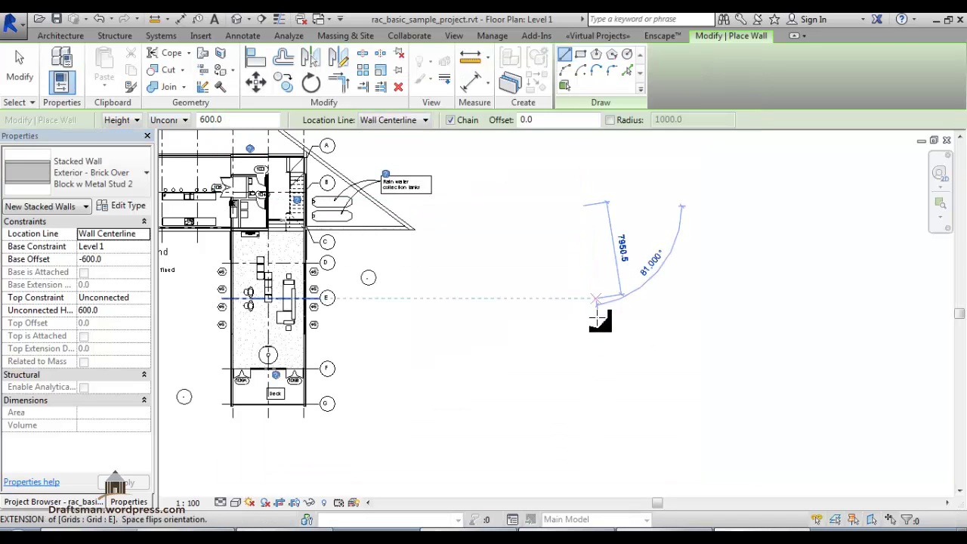
click(349, 321)
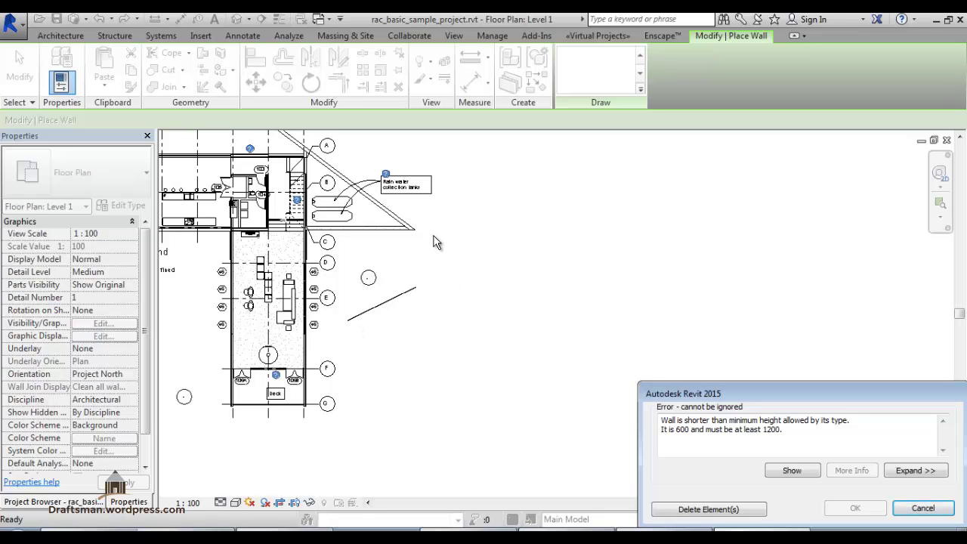
- Discard the failed wall and restart the Wall tool with unconnected height 6000
key(Escape)
key(Escape)
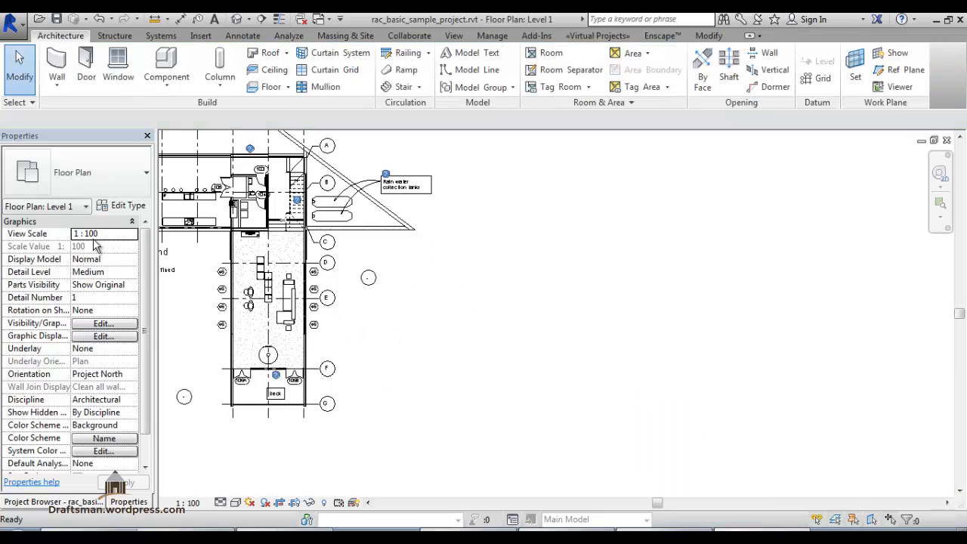
click(57, 64)
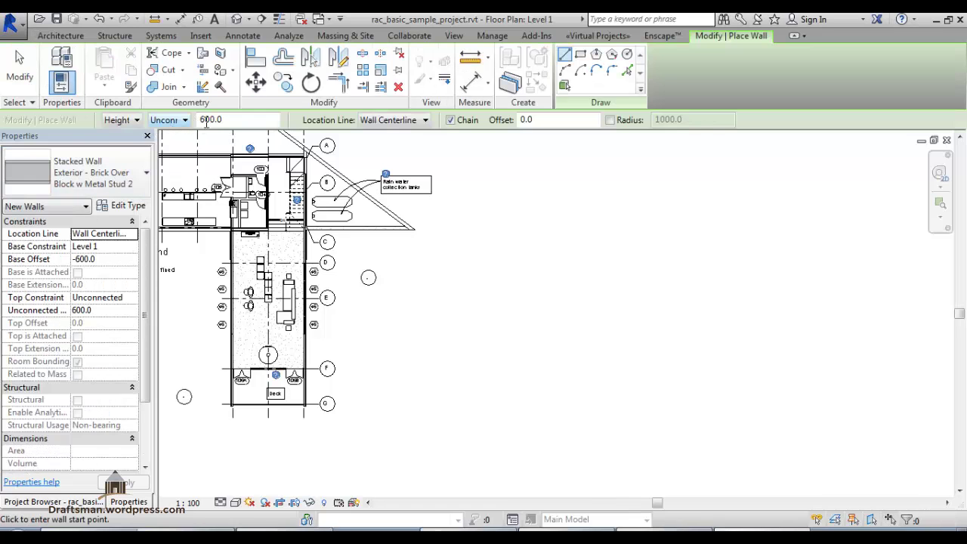
click(184, 119)
click(185, 121)
text(6000)
- Draw three connected stacked walls along the right, bottom and left of the house's south end
click(356, 241)
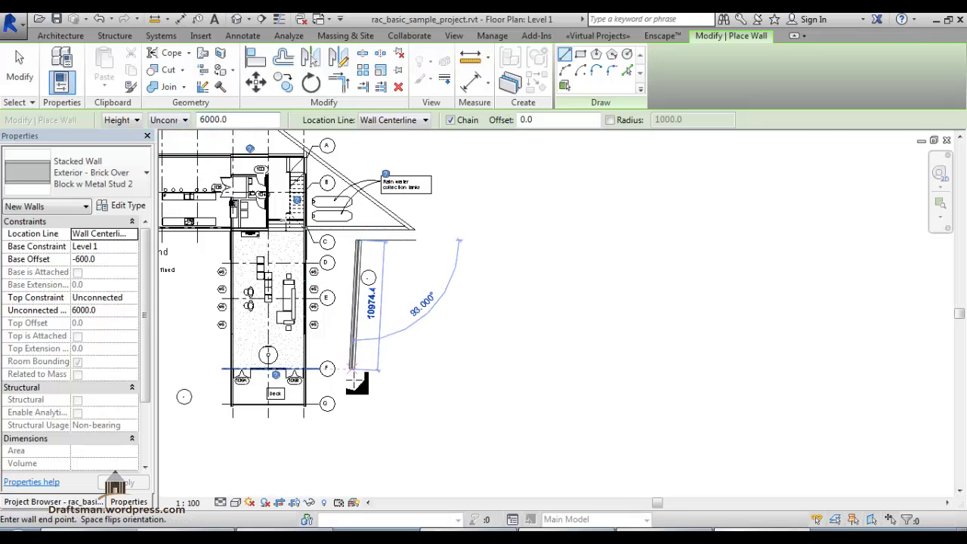
click(352, 416)
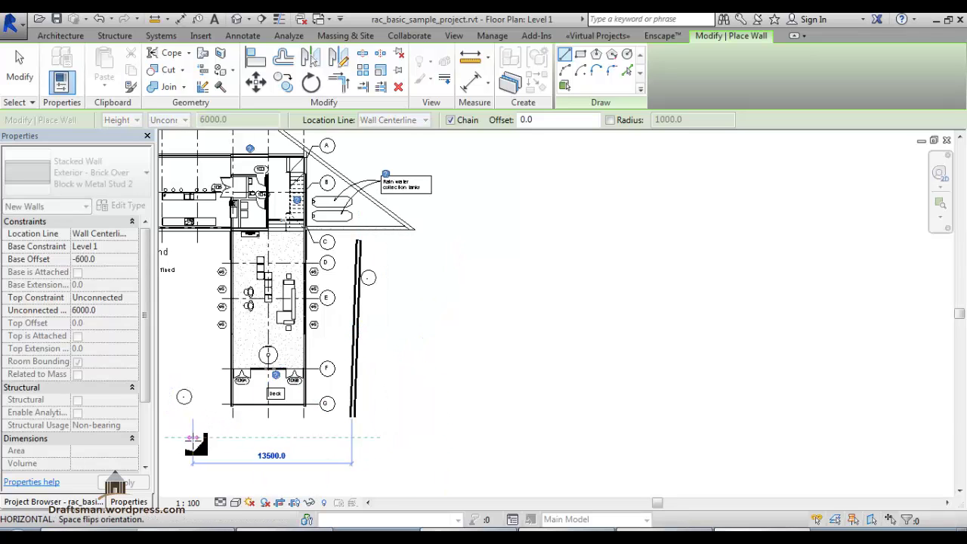
click(192, 437)
click(167, 277)
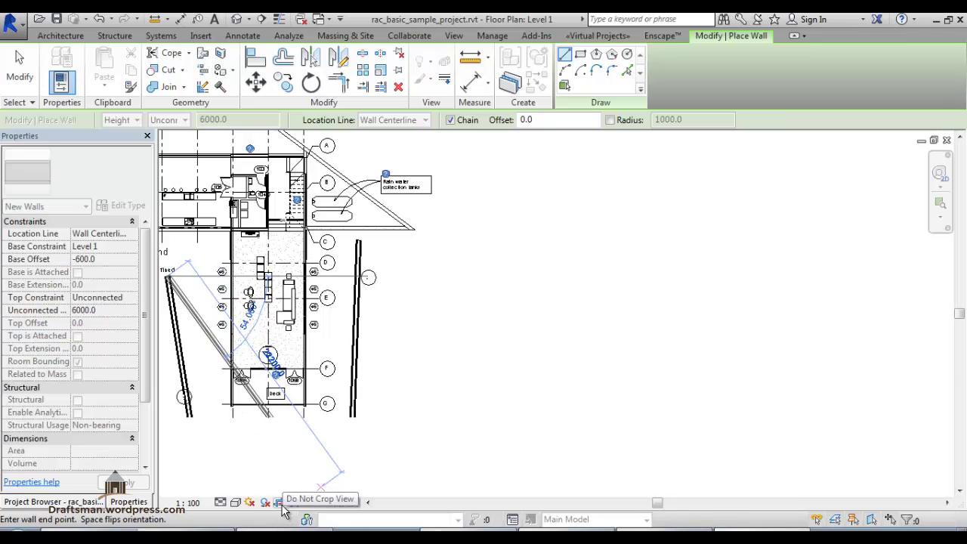
key(Escape)
key(Escape)
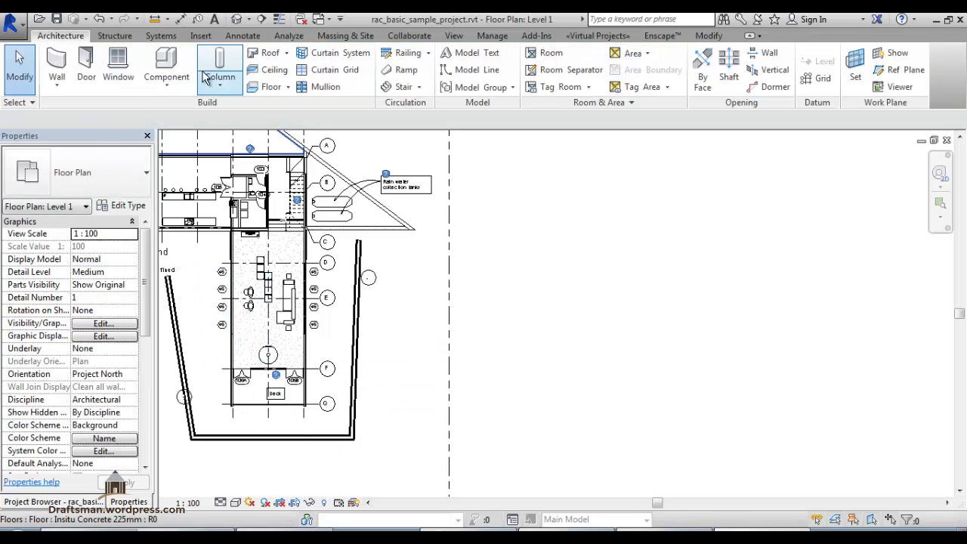
- Open the Default 3D View, zoom in on the south end, and select the new stacked wall
click(238, 19)
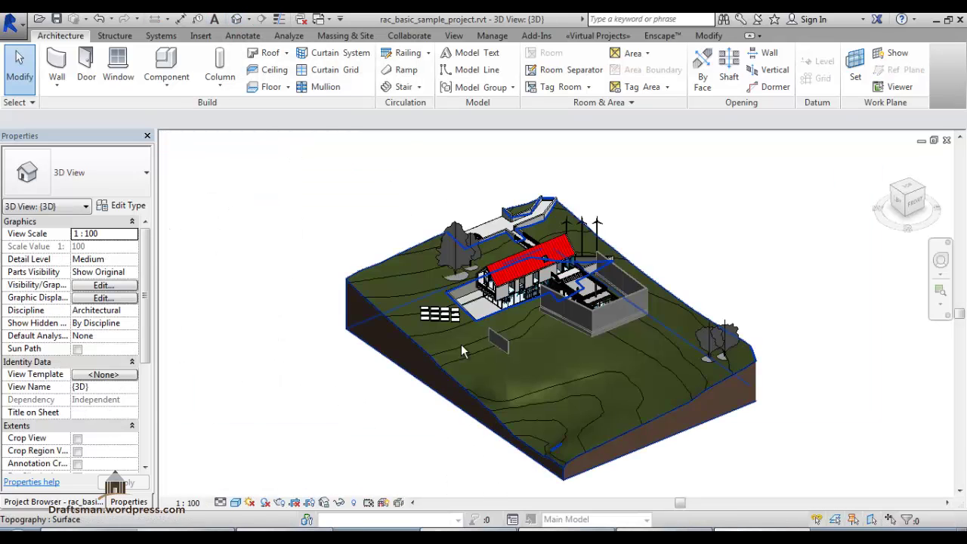
scroll(544, 400, up, 3)
scroll(479, 458, up, 3)
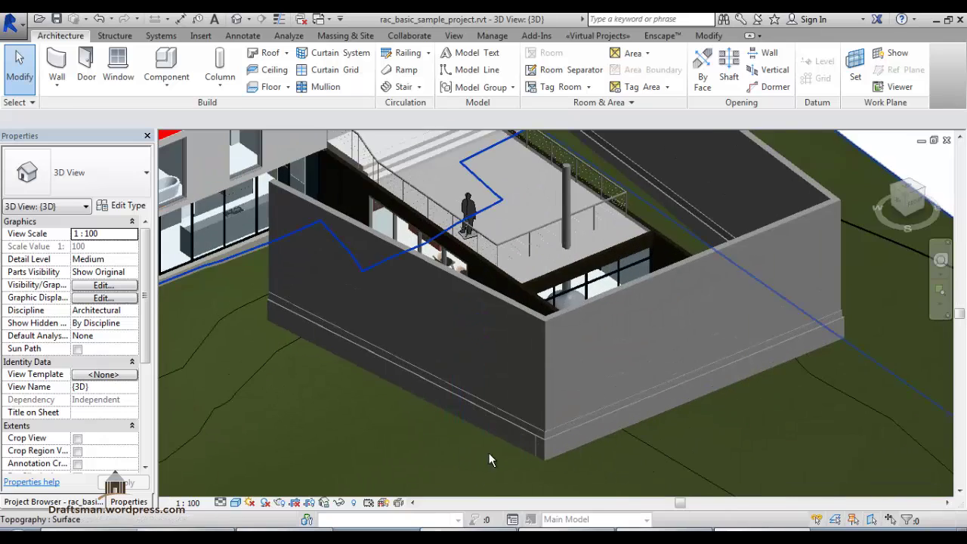
scroll(498, 442, up, 1)
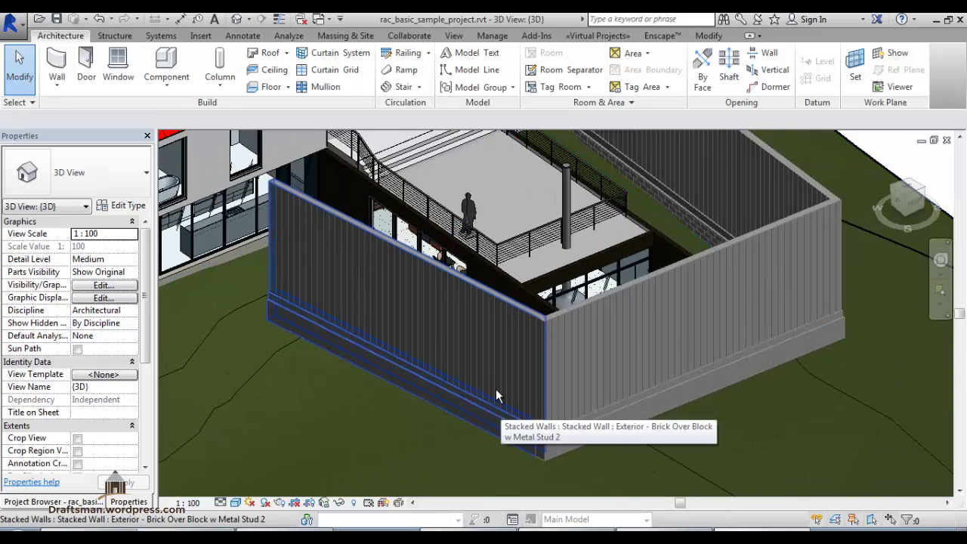
click(484, 309)
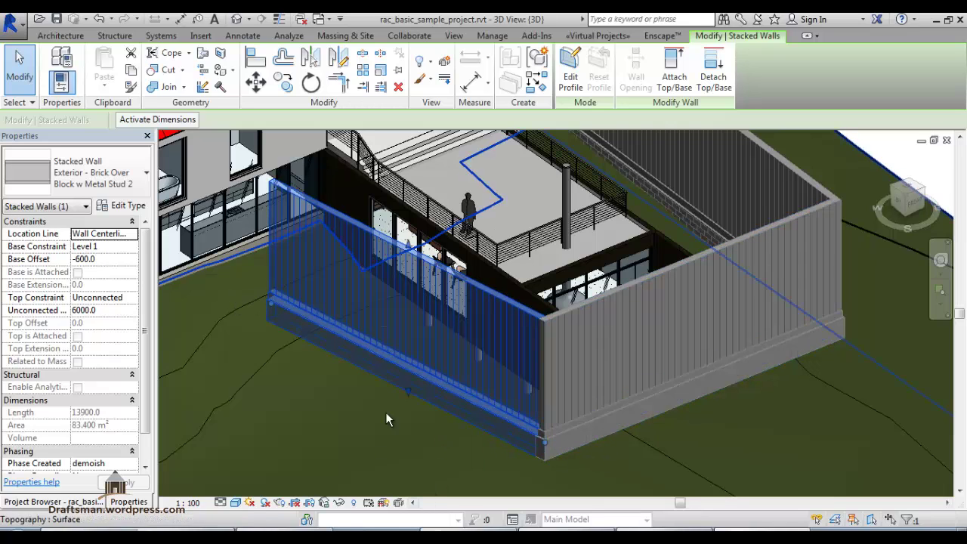
- Start editing the stacked wall's profile, facing it head-on, with a 6-sided inscribed polygon tool
click(570, 76)
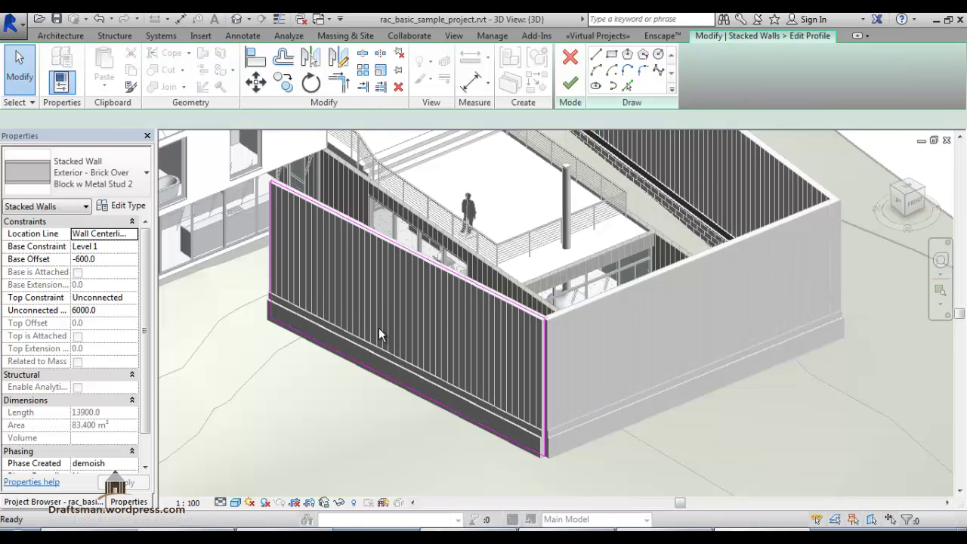
mouse_move(307, 449)
shift+middle_down()
mouse_move(323, 297)
mouse_move(420, 275)
shift+middle_up()
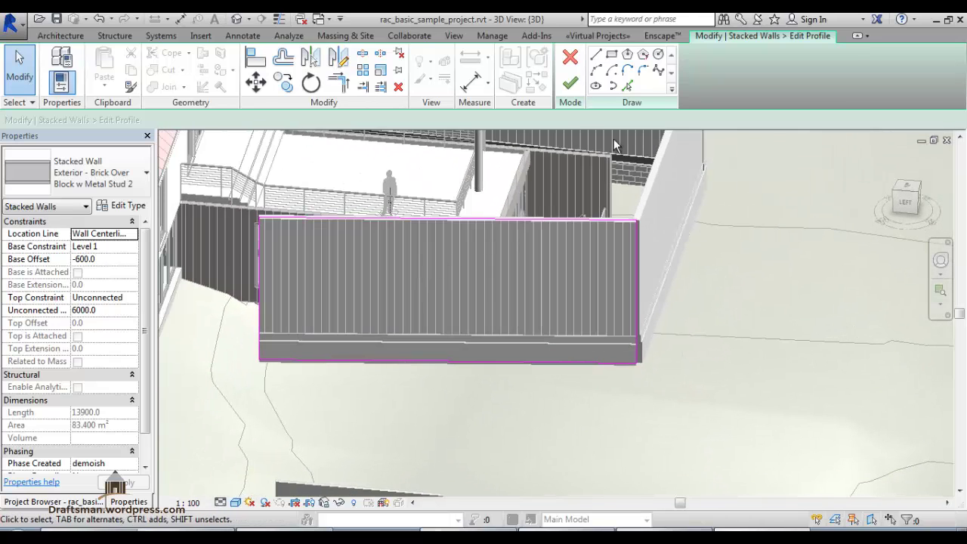
click(627, 55)
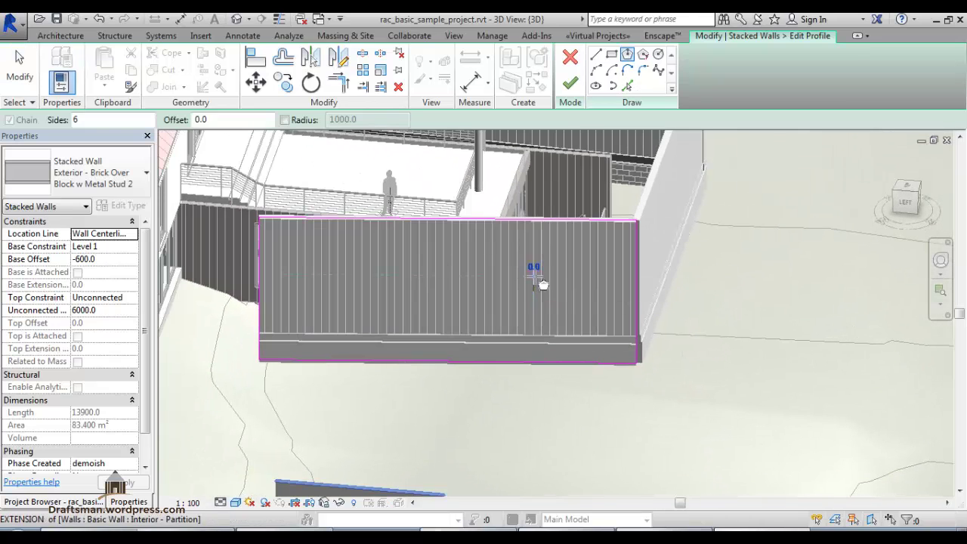
- Sketch three hexagons on the wall and finish the profile, reducing its area to 79.154 m²
click(534, 277)
click(557, 278)
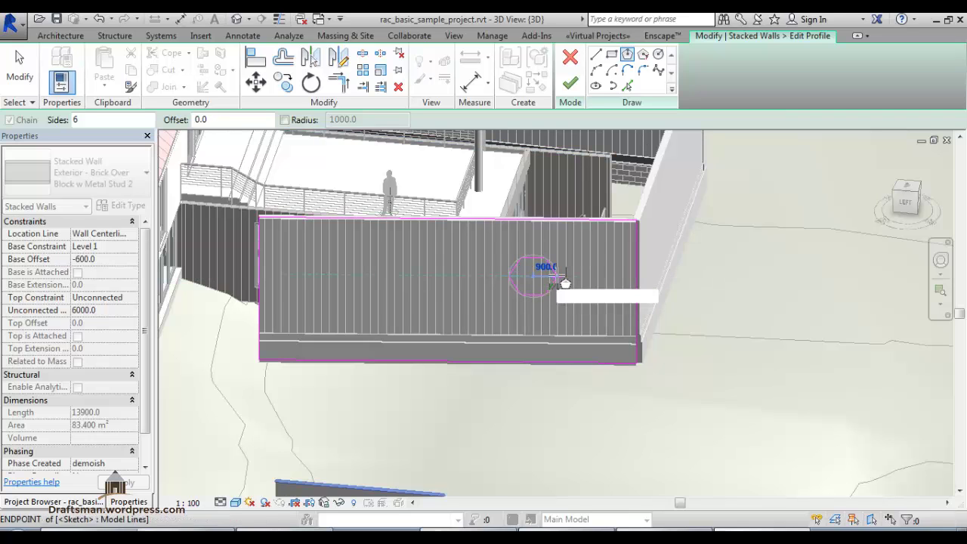
click(405, 266)
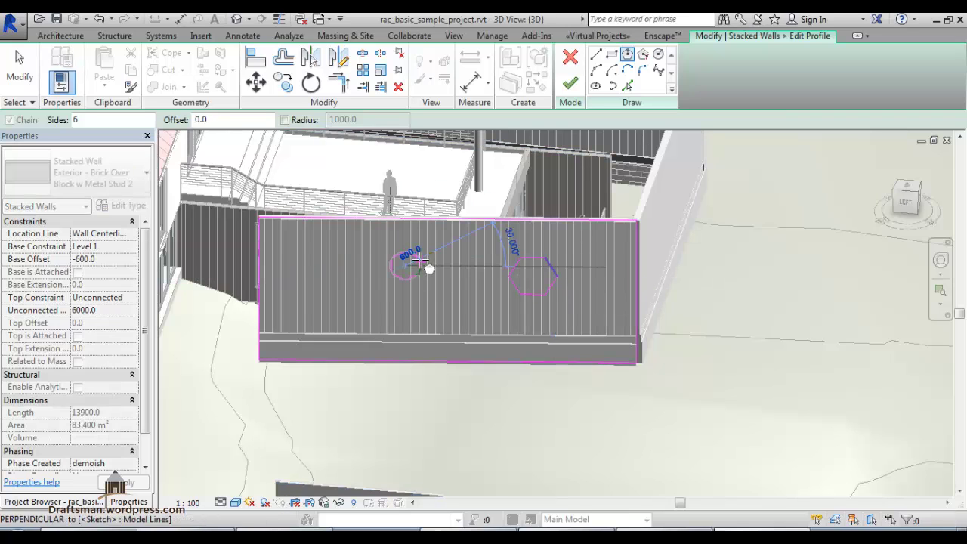
click(424, 266)
click(434, 306)
click(445, 310)
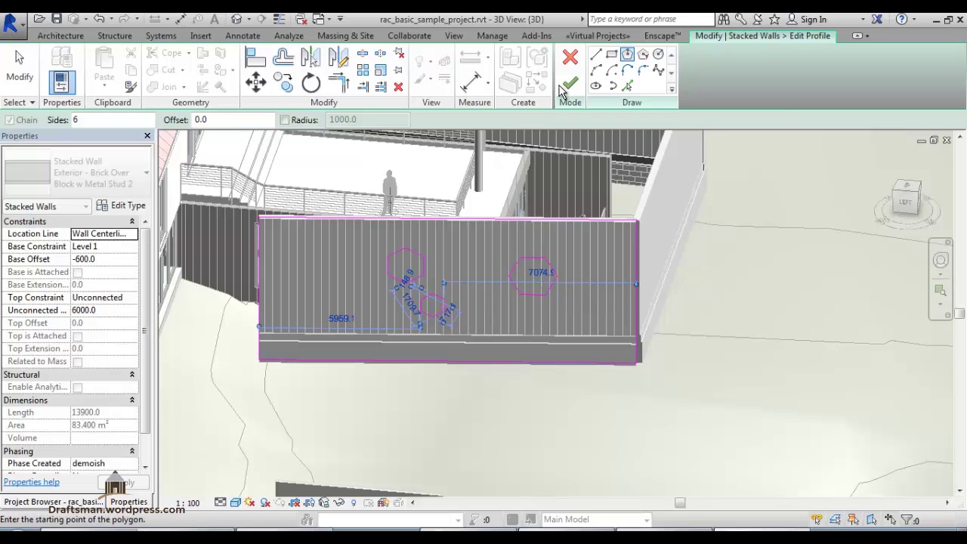
click(571, 83)
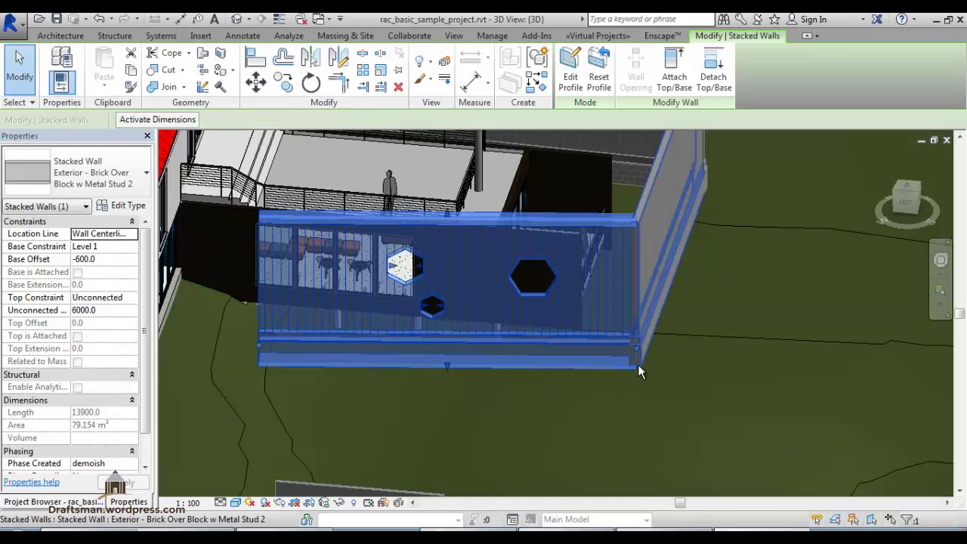